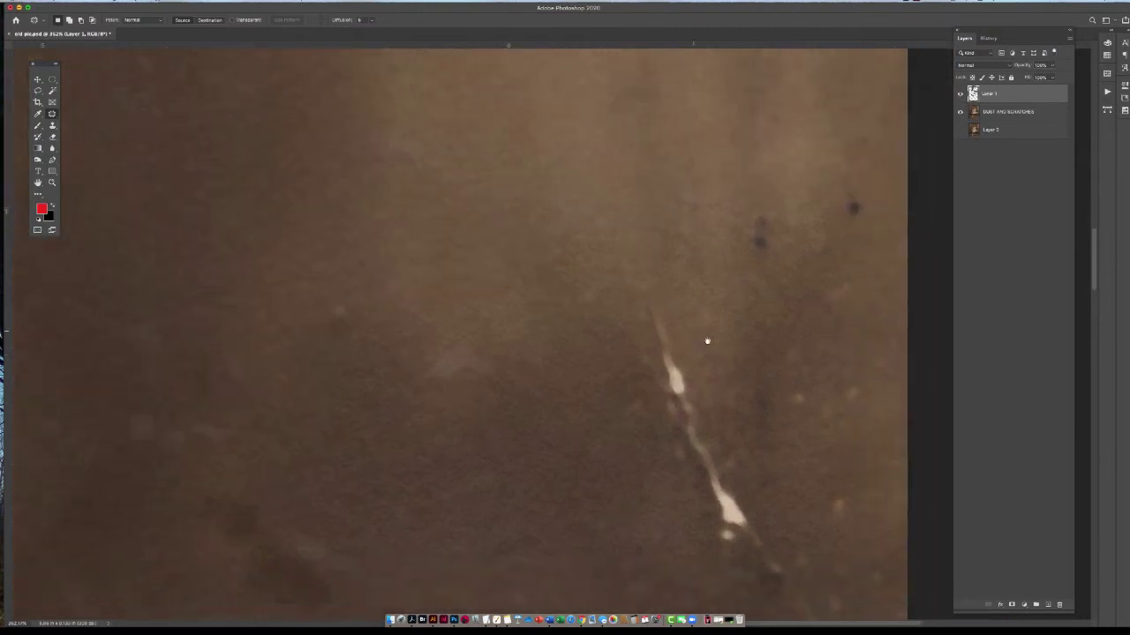
- Draw a Patch tool selection around the long white scratch in the backdrop, replacing the first outline with a slightly longer one
drag(624, 381, 594, 351)
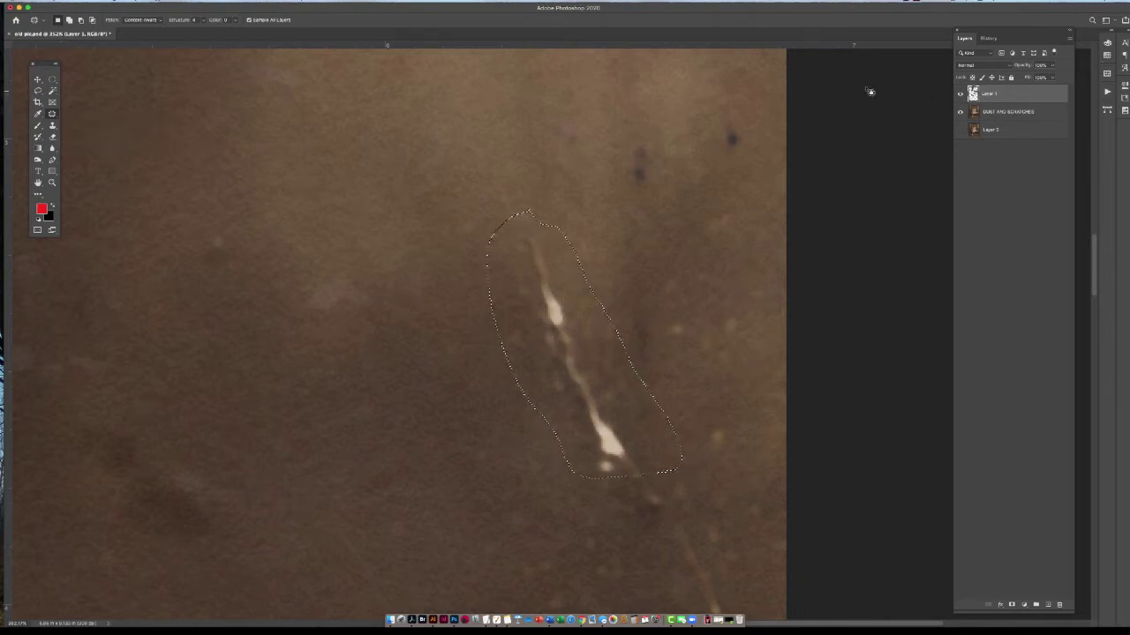
click(457, 189)
mouse_move(527, 185)
mouse_down()
mouse_move(449, 205)
mouse_move(466, 268)
mouse_move(543, 477)
mouse_move(626, 502)
mouse_up()
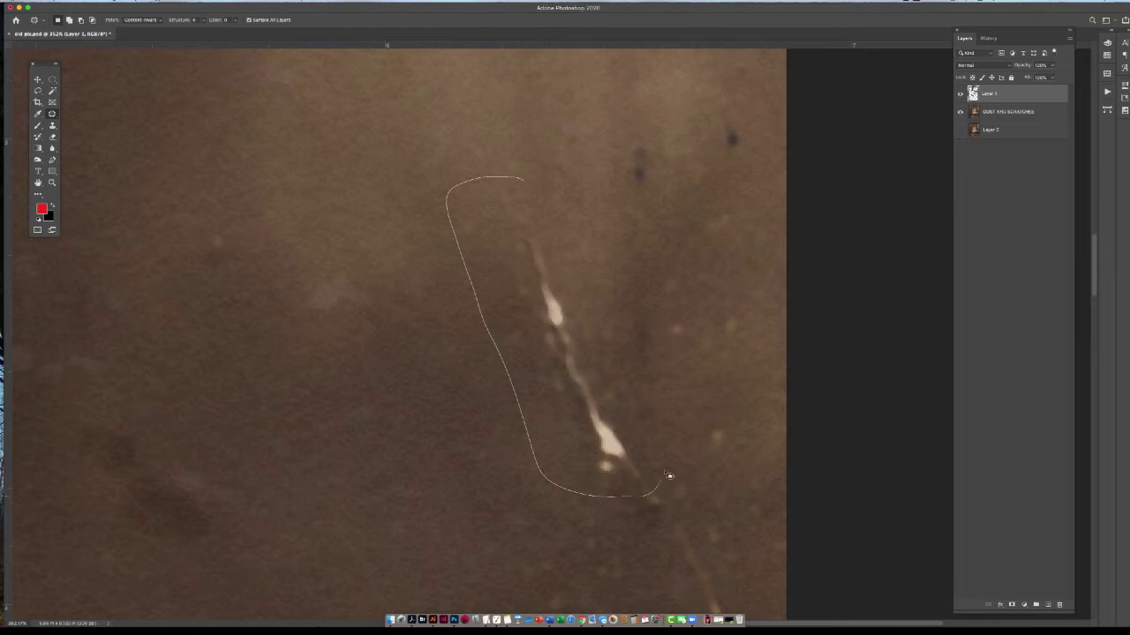
drag(652, 400, 570, 240)
drag(532, 187, 528, 186)
- Patch the outlined scratch in Content-Aware mode with clean dark backdrop texture from beside it, and clear the selection
click(142, 22)
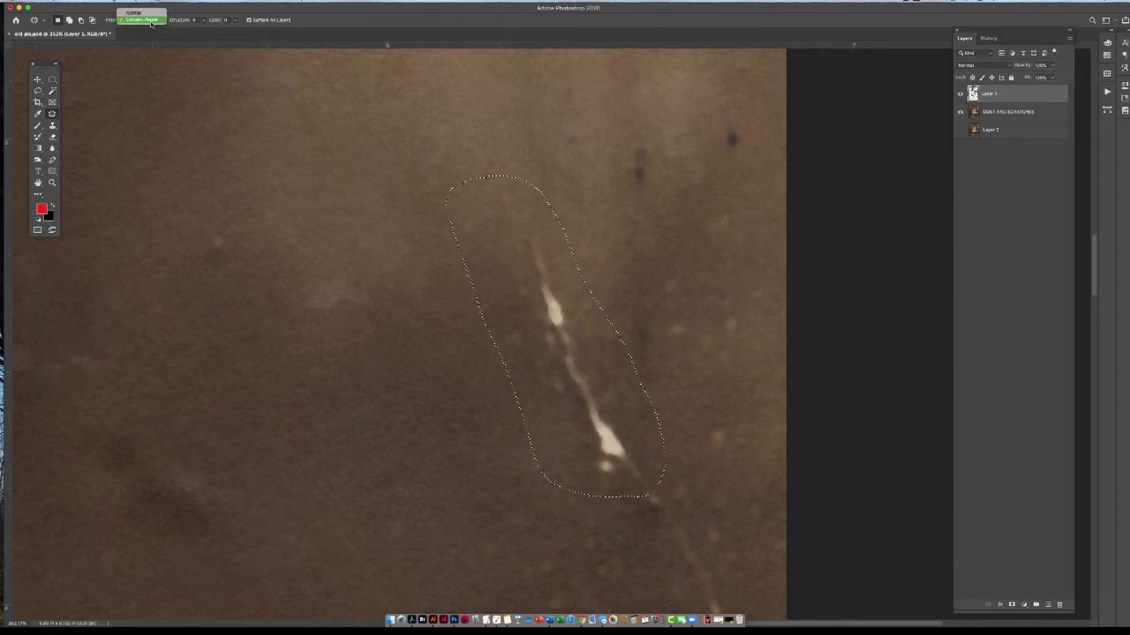
click(157, 22)
drag(559, 359, 449, 380)
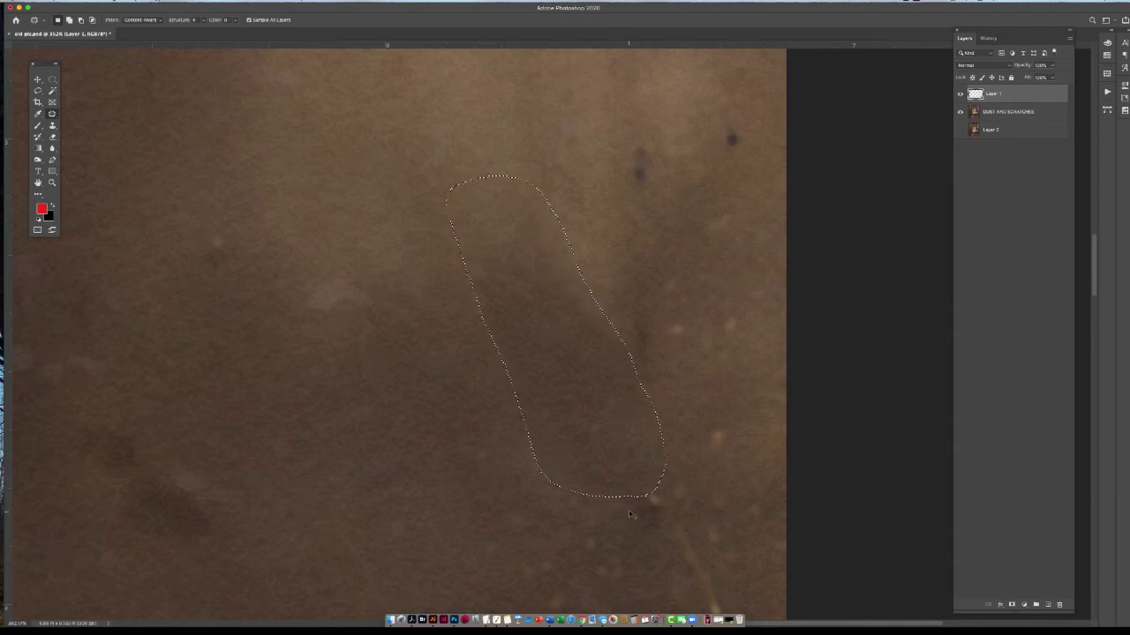
key(super+d)
- Patch the two dark spots near the photo's right edge with clean backdrop from just below them, and clear the selection
mouse_move(741, 114)
mouse_down()
mouse_move(684, 126)
mouse_move(631, 150)
mouse_move(622, 179)
mouse_move(691, 193)
mouse_move(742, 166)
mouse_move(729, 113)
mouse_up()
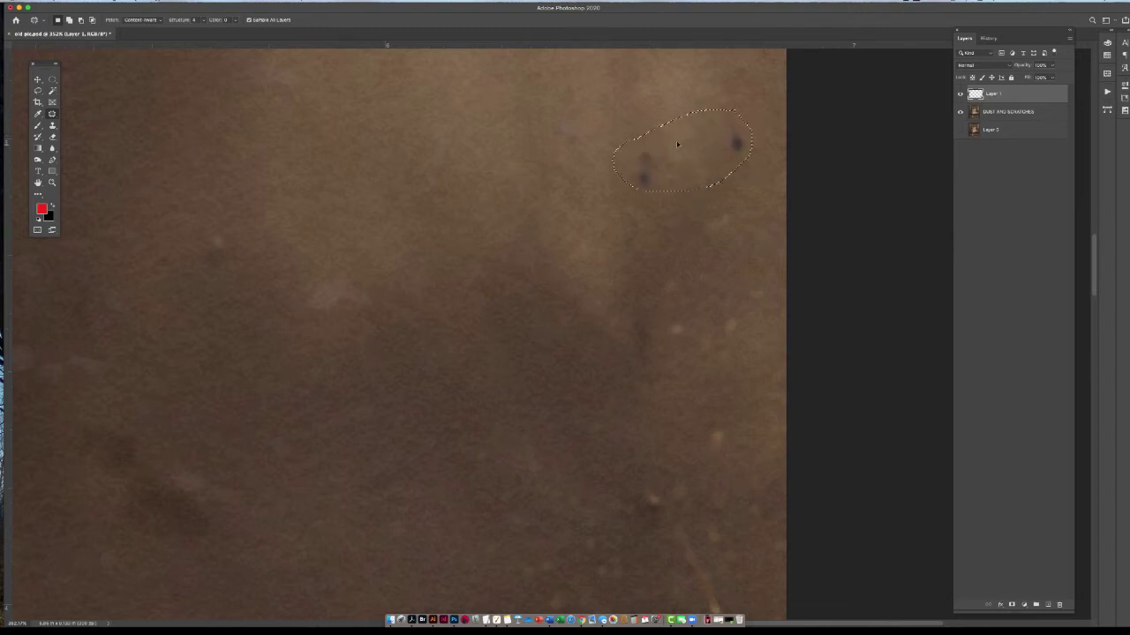
drag(678, 144, 698, 196)
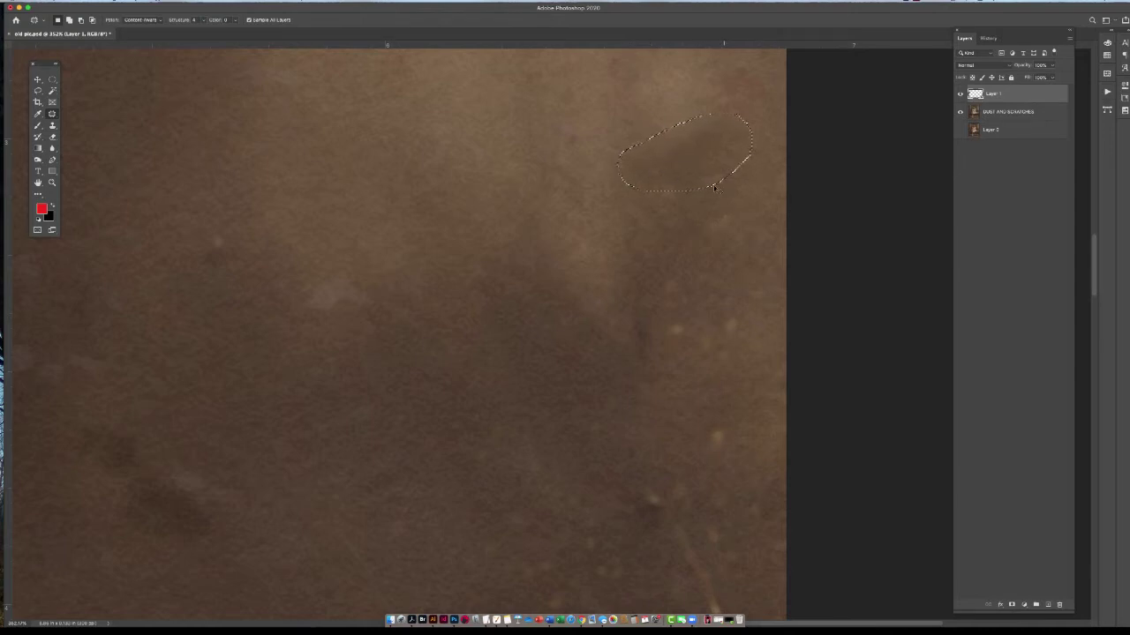
key(super+d)
scroll(532, 201, right, 2)
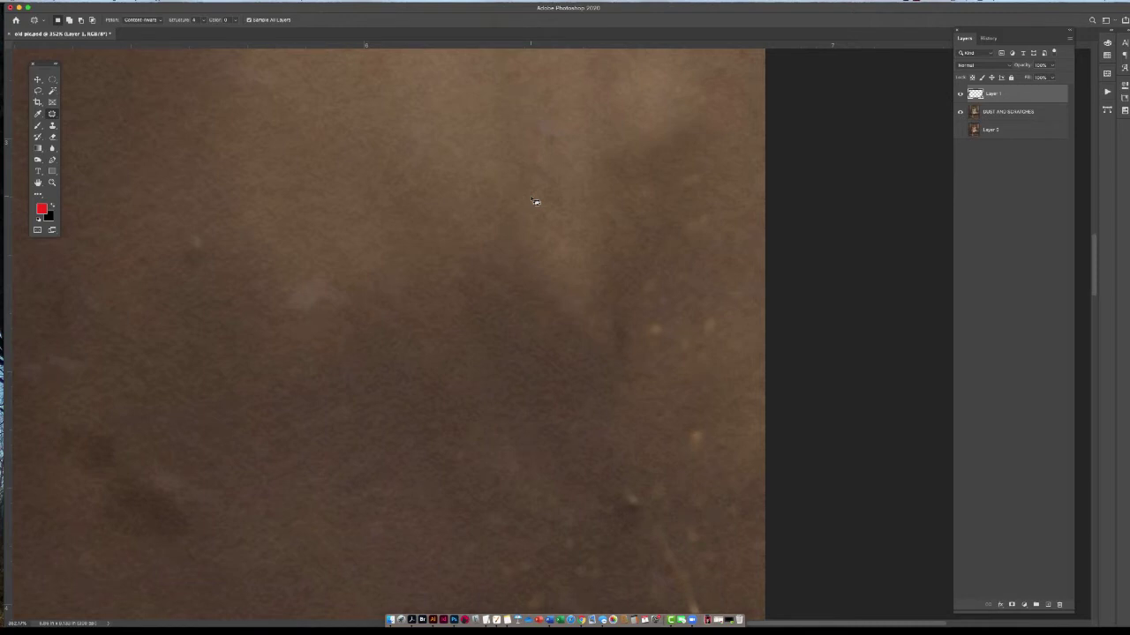
scroll(535, 202, down, 5)
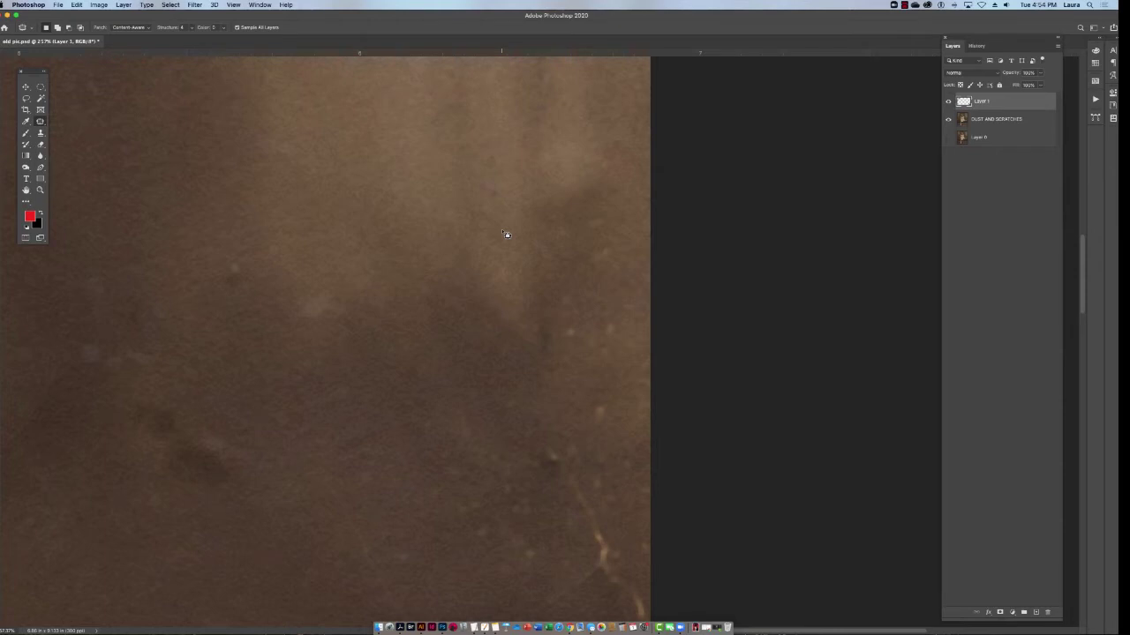
- Try out the Clone Stamp tool on the transition between light and dark backdrop, sampling the current layer only and undoing the first stroke
click(41, 133)
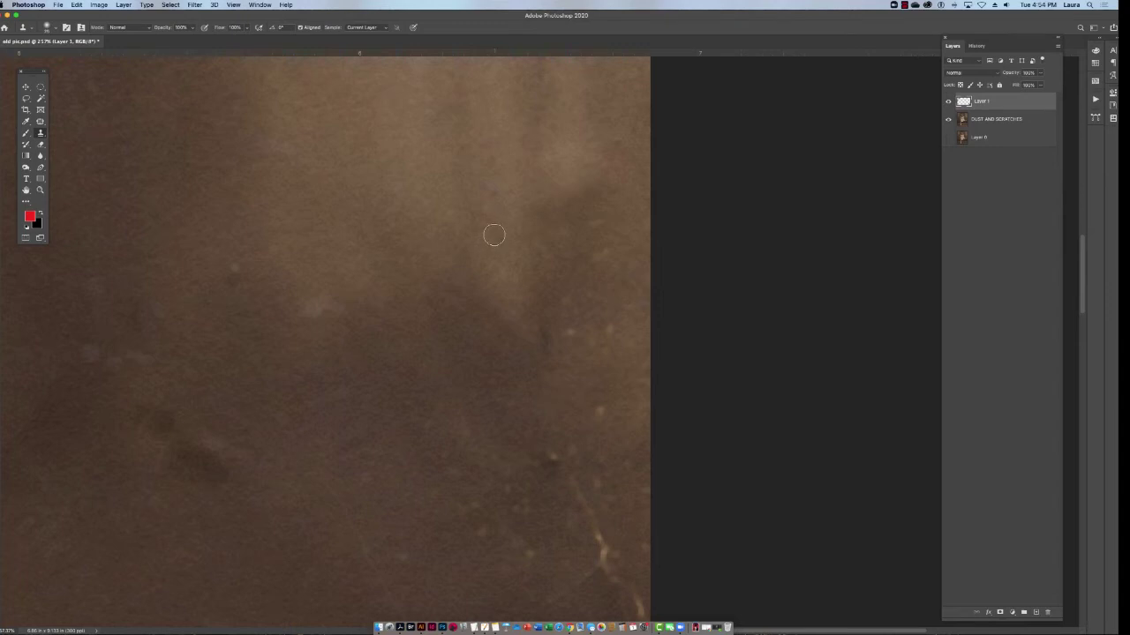
alt+click(504, 234)
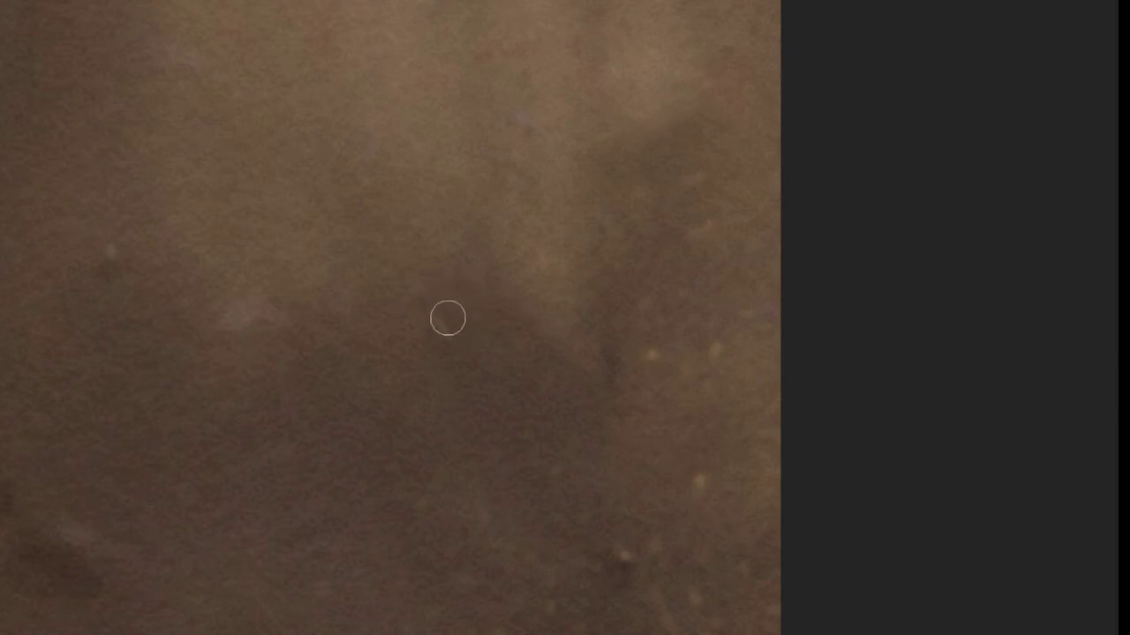
mouse_move(423, 310)
mouse_down()
mouse_move(446, 317)
mouse_move(436, 327)
mouse_move(460, 309)
mouse_up()
key(ctrl+z)
alt+click(488, 265)
alt+click(379, 287)
drag(461, 286, 430, 287)
alt+click(378, 307)
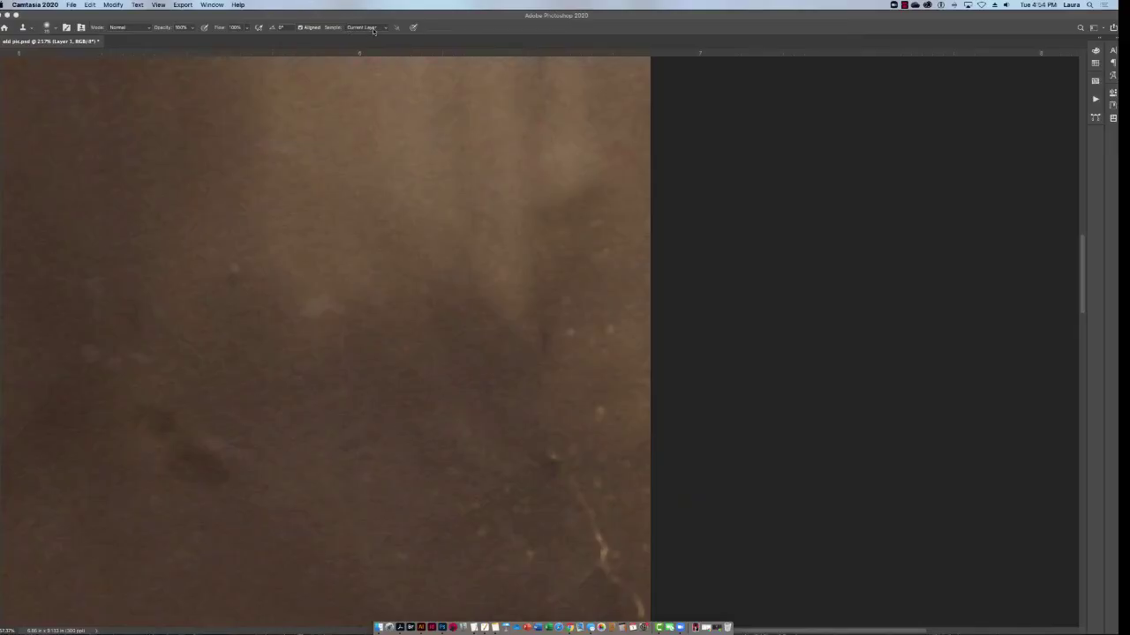
- Set the Clone Stamp to sample Current & Below and pick a clone source in the backdrop
click(373, 30)
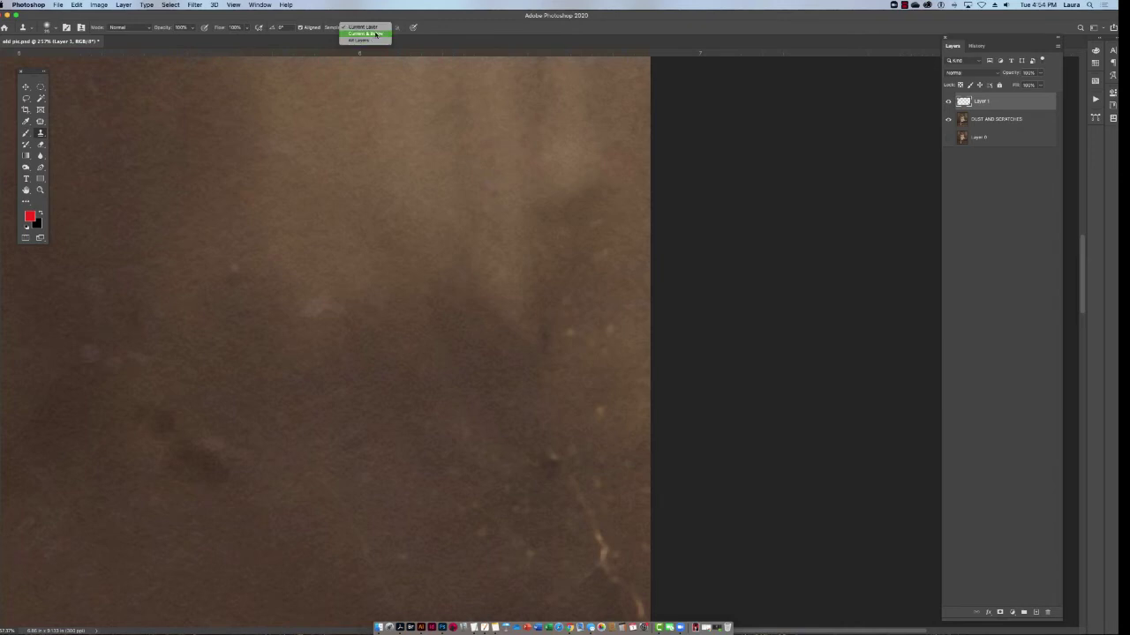
key(Escape)
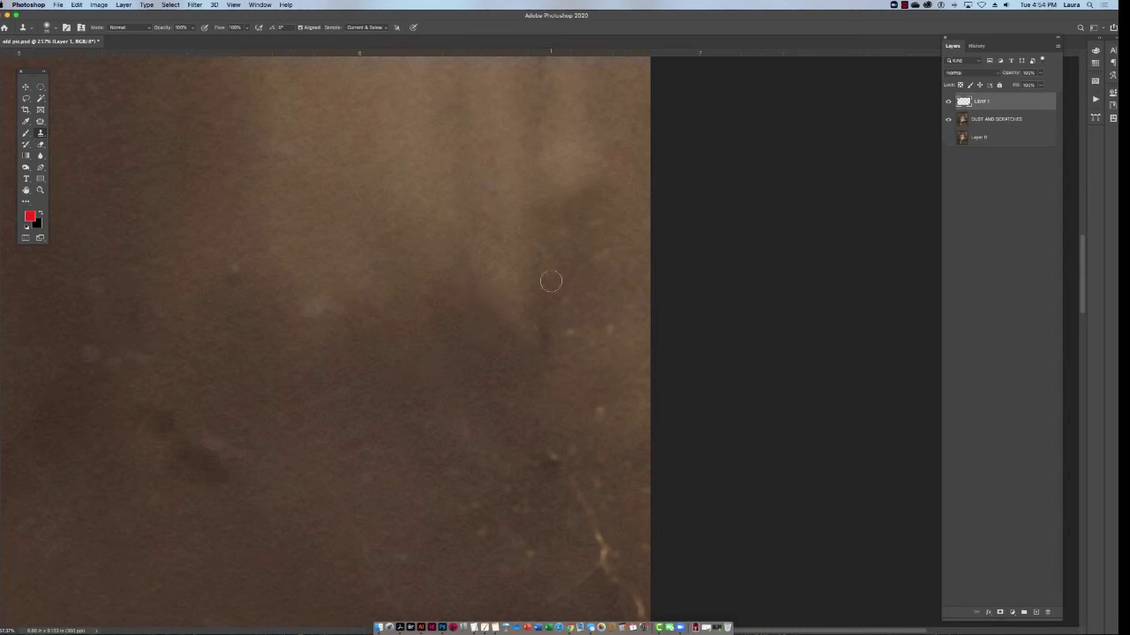
alt+click(484, 290)
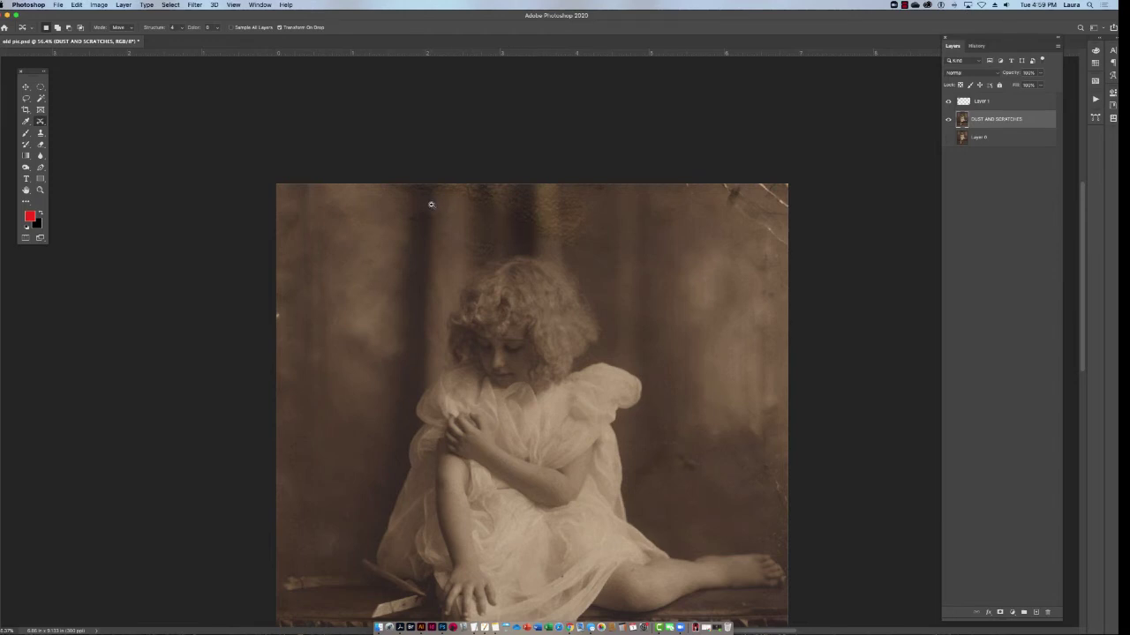
- On Layer 1, use Content-Aware Move with Sample All Layers to cover the damaged top edge at the dark curtain fold and just left of it
scroll(431, 205, up, 5)
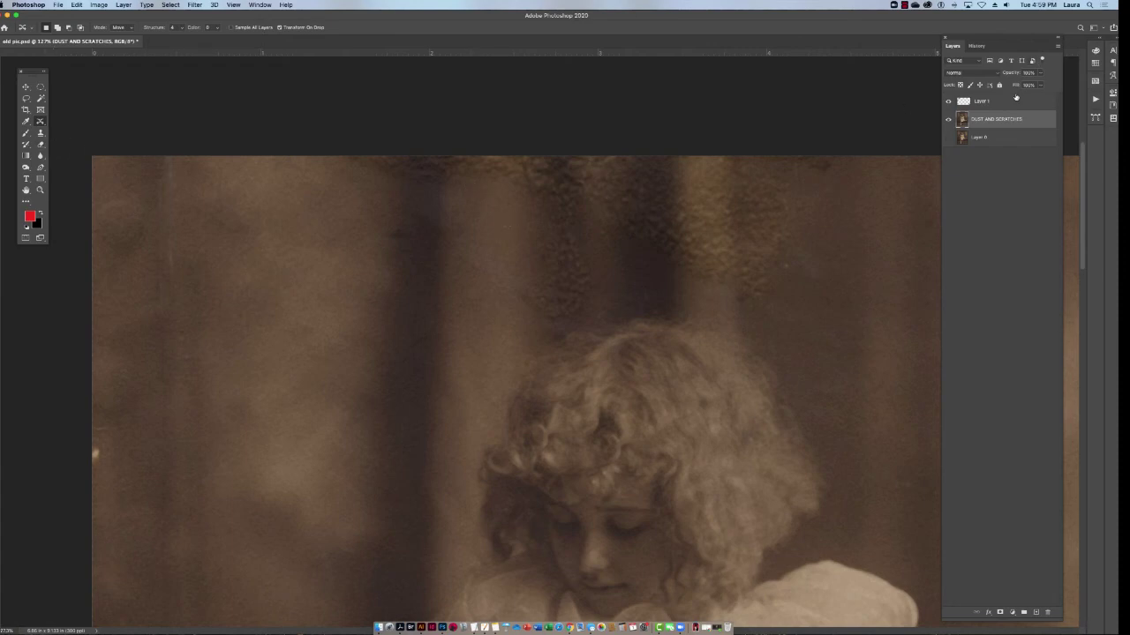
click(1014, 103)
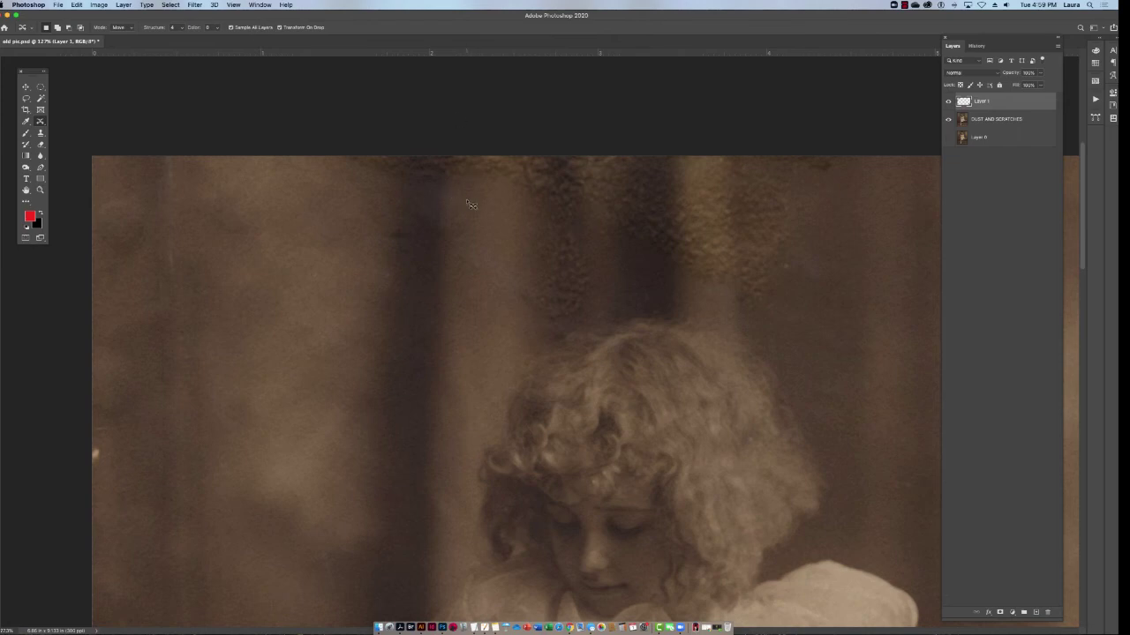
mouse_move(468, 202)
mouse_down()
mouse_move(377, 194)
mouse_move(346, 212)
mouse_move(452, 229)
mouse_move(497, 217)
mouse_move(466, 204)
mouse_up()
drag(459, 214, 499, 158)
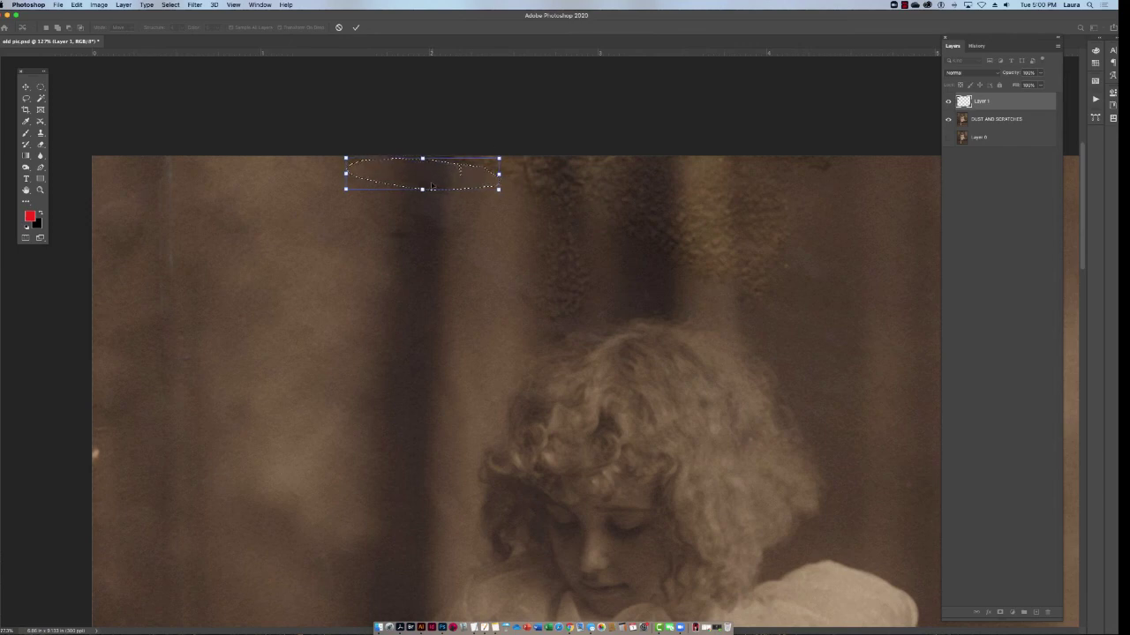
drag(432, 186, 427, 181)
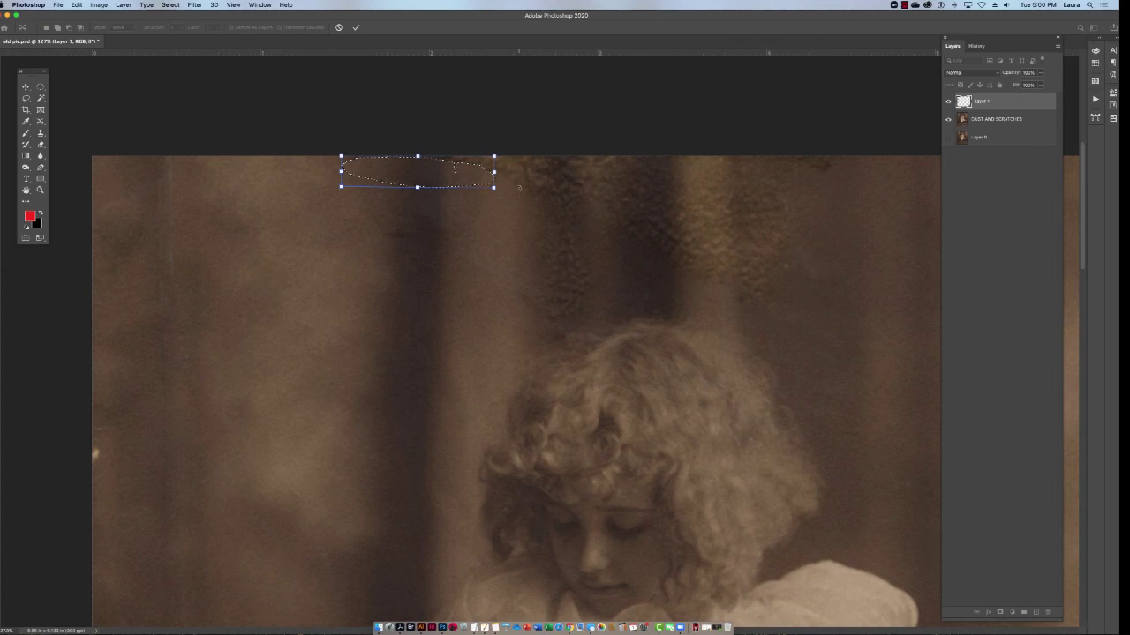
key(Return)
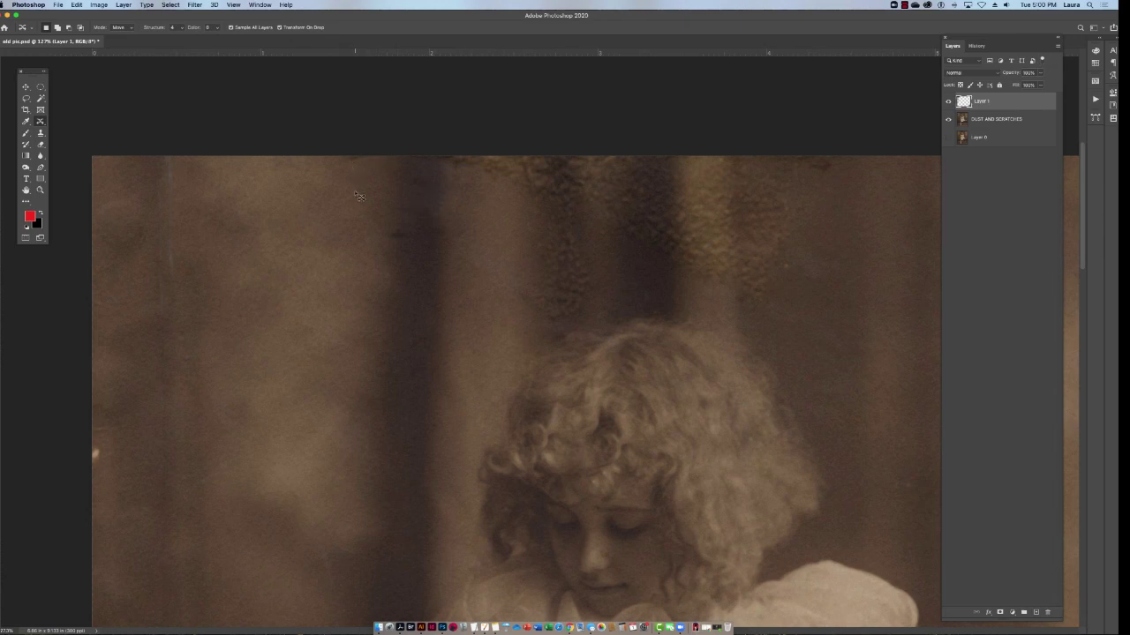
mouse_move(356, 183)
mouse_down()
mouse_move(305, 206)
mouse_move(344, 223)
mouse_move(369, 209)
mouse_move(361, 183)
mouse_move(343, 177)
mouse_move(352, 201)
mouse_move(362, 176)
mouse_up()
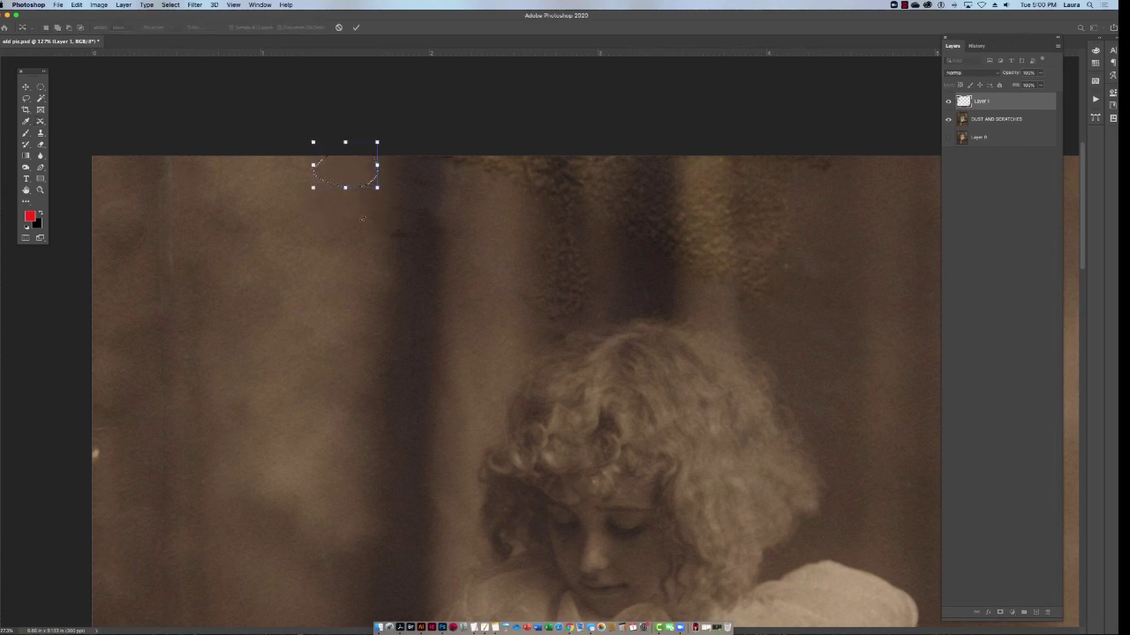
key(Return)
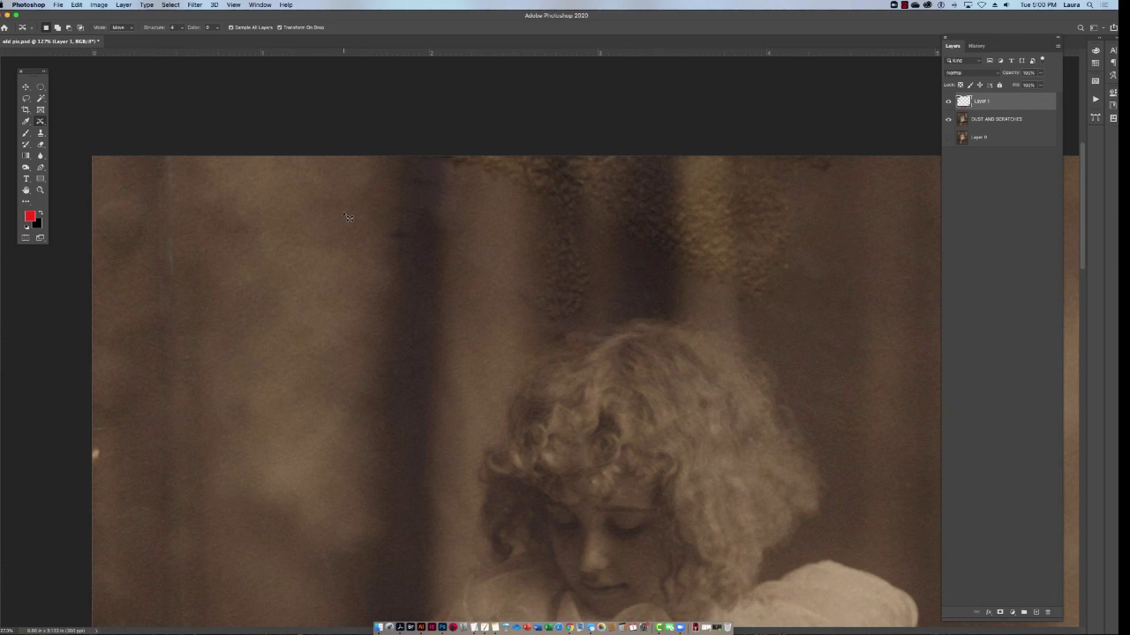
- Cover the small dark mark on the left side of the dark curtain fold with a patch of texture moved from just below
scroll(351, 196, up, 5)
scroll(354, 175, down, 2)
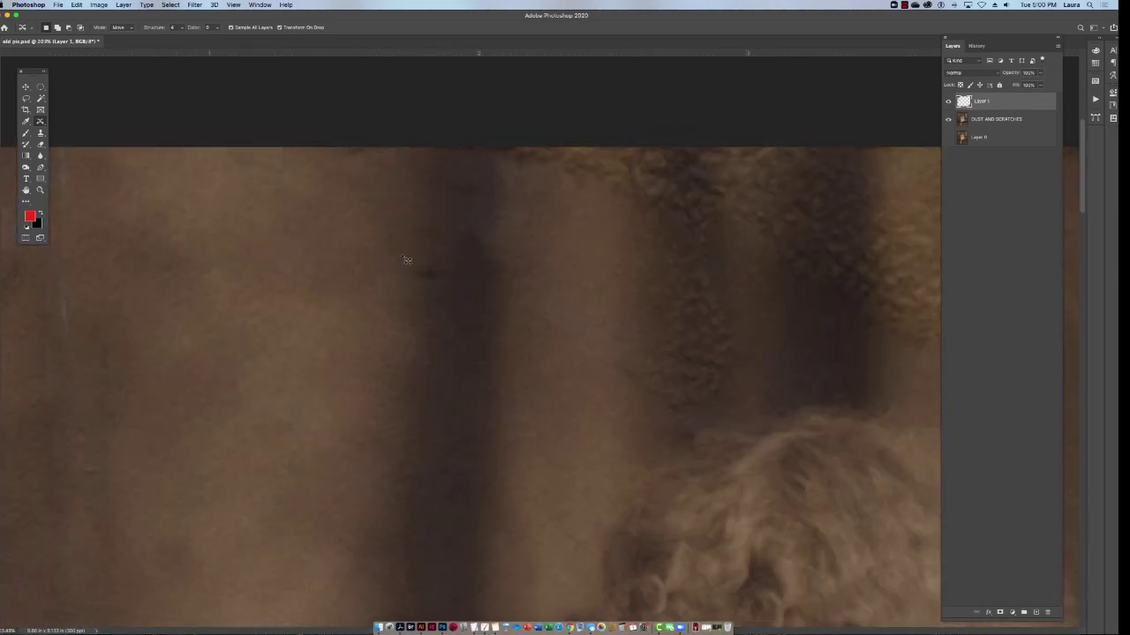
mouse_move(437, 307)
mouse_down()
mouse_move(401, 322)
mouse_move(418, 345)
mouse_move(443, 342)
mouse_move(449, 315)
mouse_move(429, 300)
mouse_move(421, 307)
mouse_move(433, 315)
mouse_move(438, 275)
mouse_up()
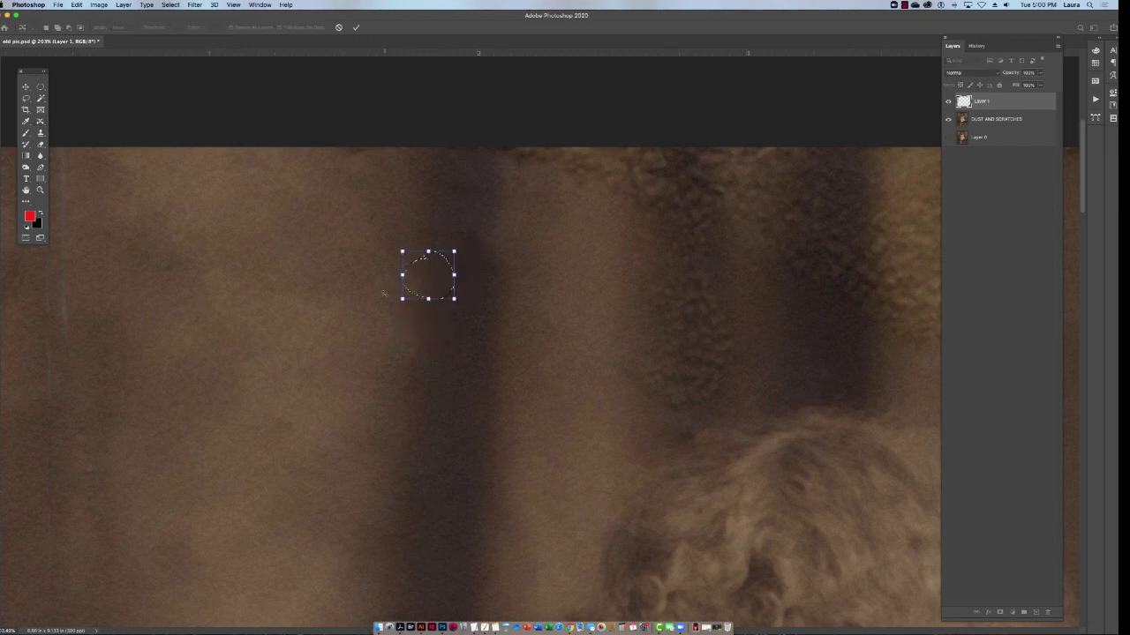